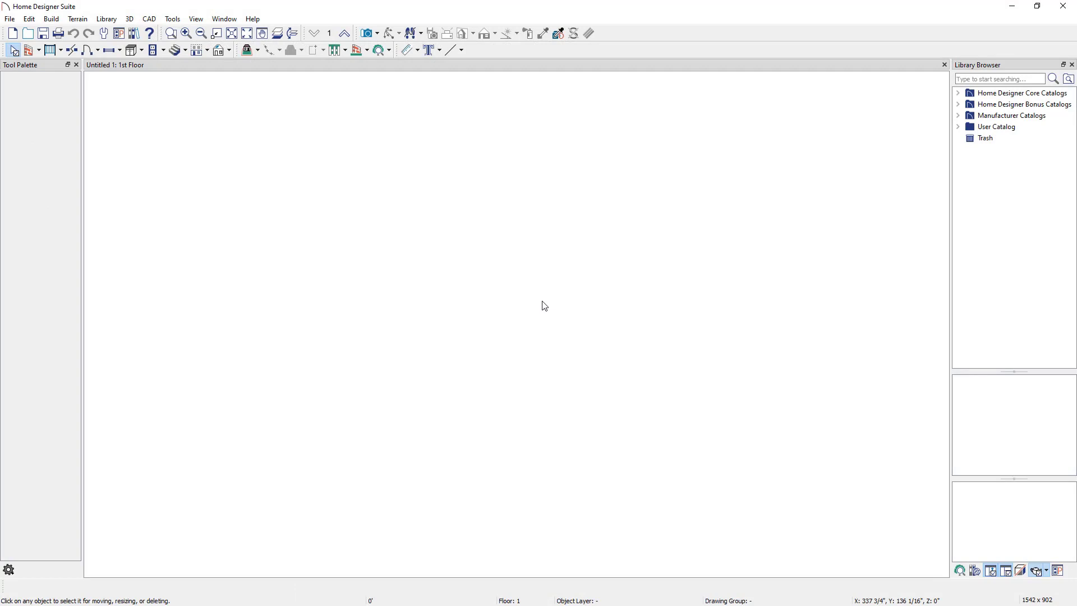
# - Look through the CAD menu, then show the Draw Line dropdown's list of CAD drawing tools
pyautogui.click(149, 19)
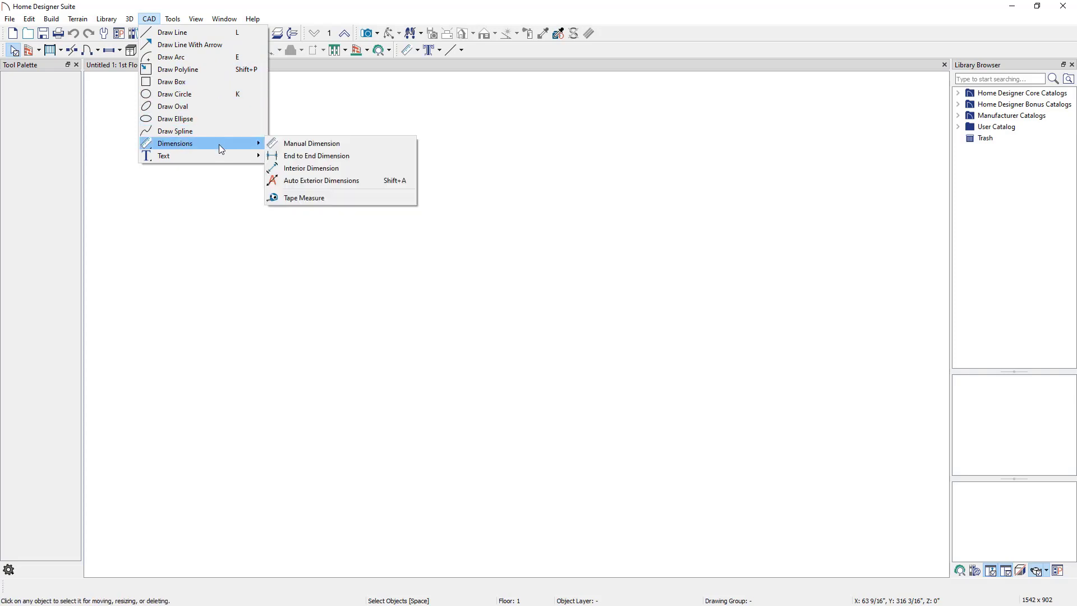
pyautogui.moveTo(219, 156)
pyautogui.press('Escape')
pyautogui.press('Escape')
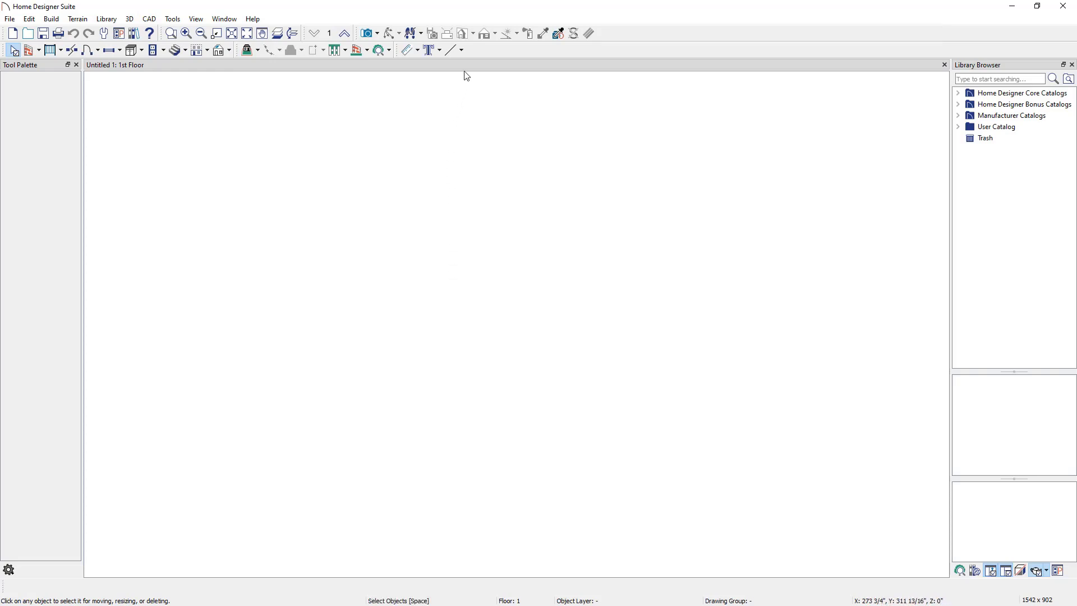
pyautogui.click(463, 49)
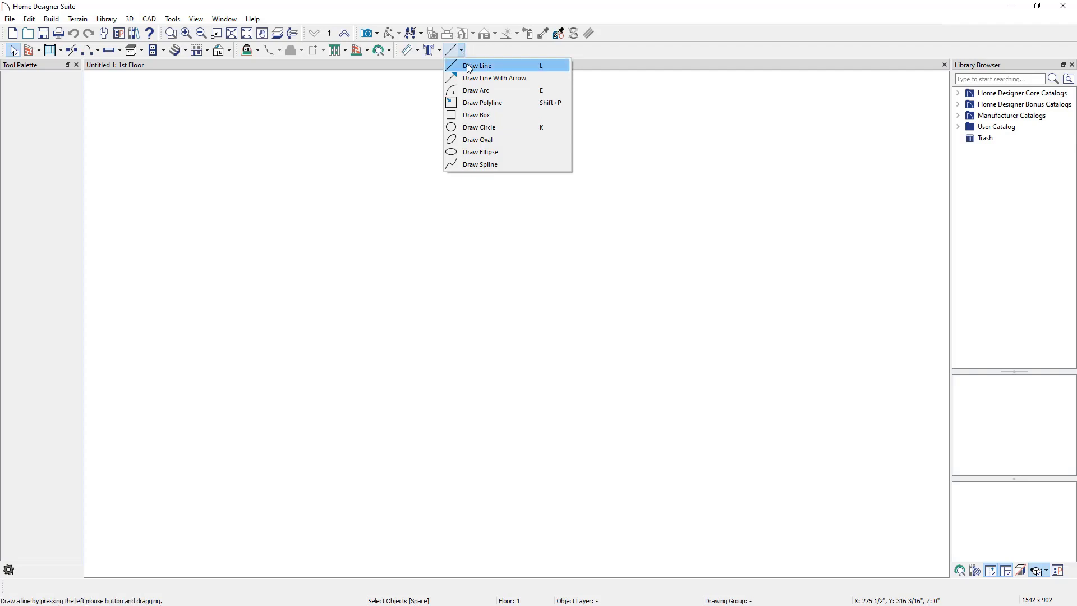
# - Draw a horizontal CAD line about 24'-8" long across the upper part of the plan
pyautogui.click(469, 67)
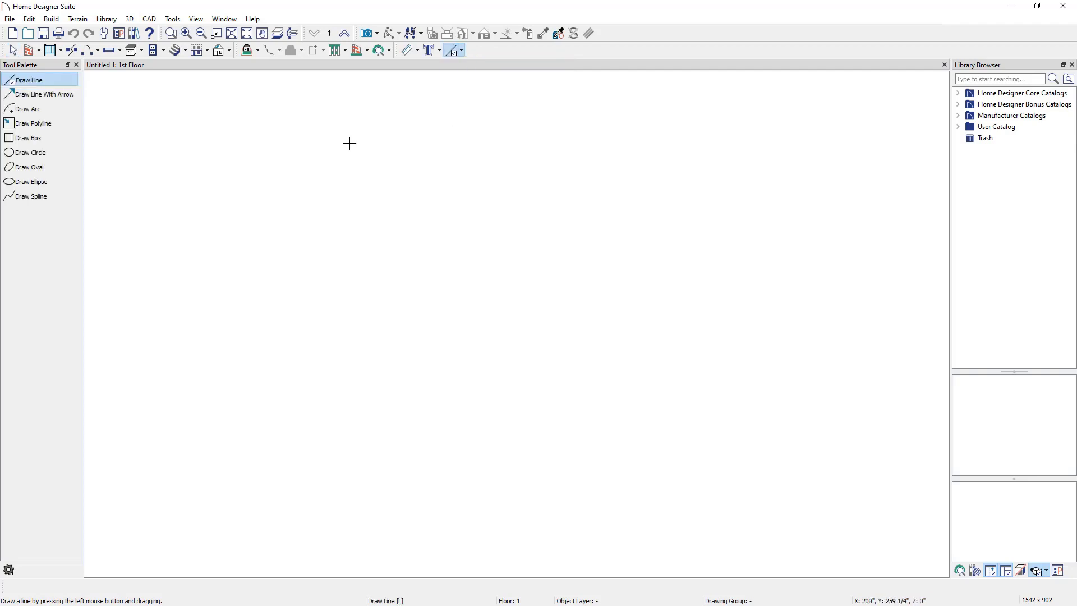
pyautogui.moveTo(332, 144); pyautogui.dragTo(707, 155)
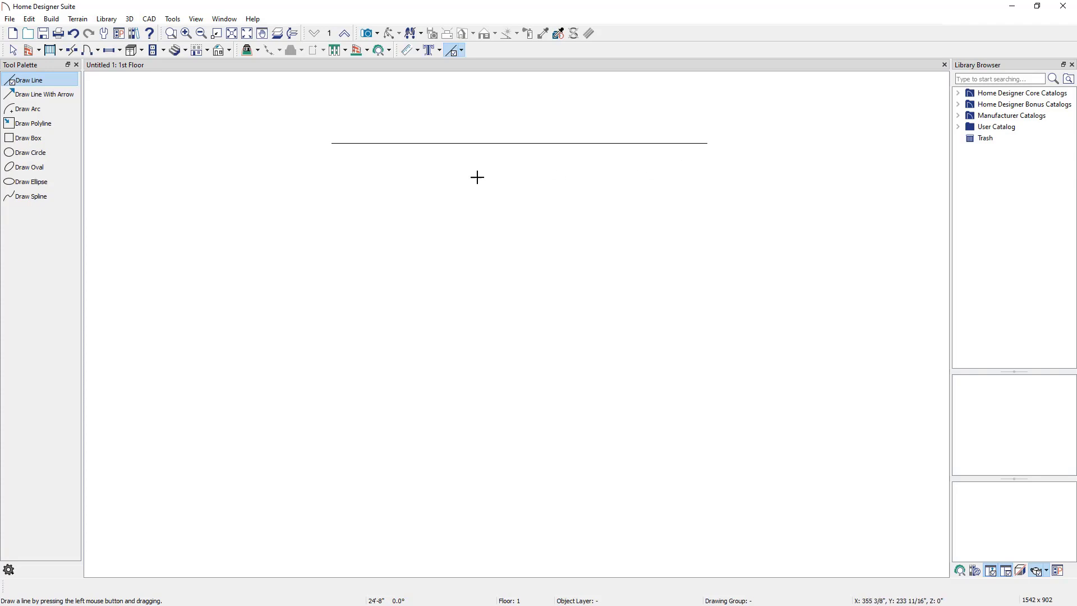
pyautogui.click(66, 128)
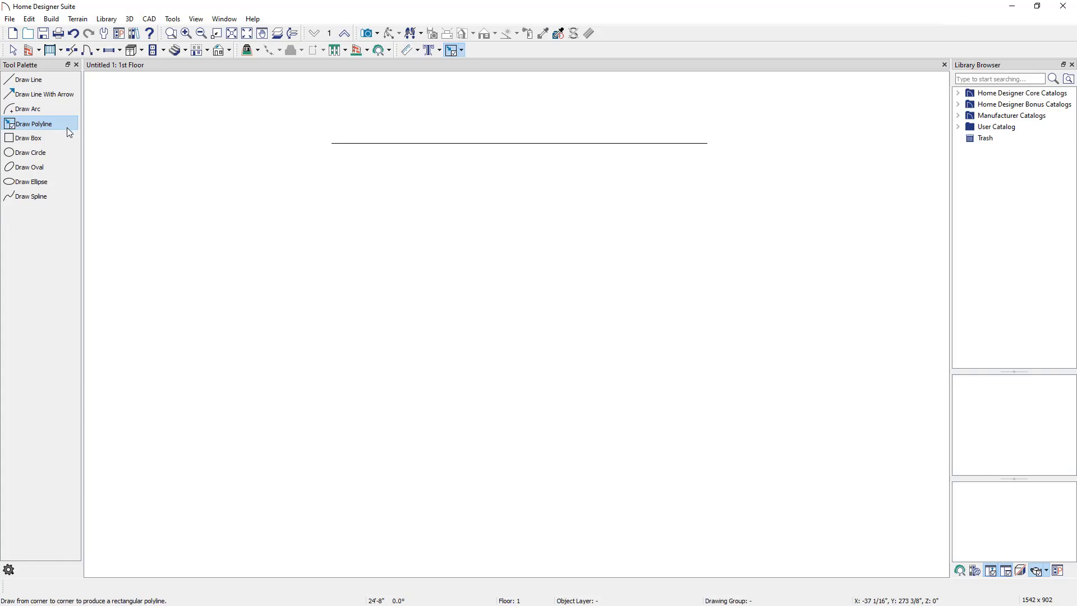
# - Draw a rectangular polyline below the horizontal line
pyautogui.moveTo(370, 299); pyautogui.dragTo(683, 452)
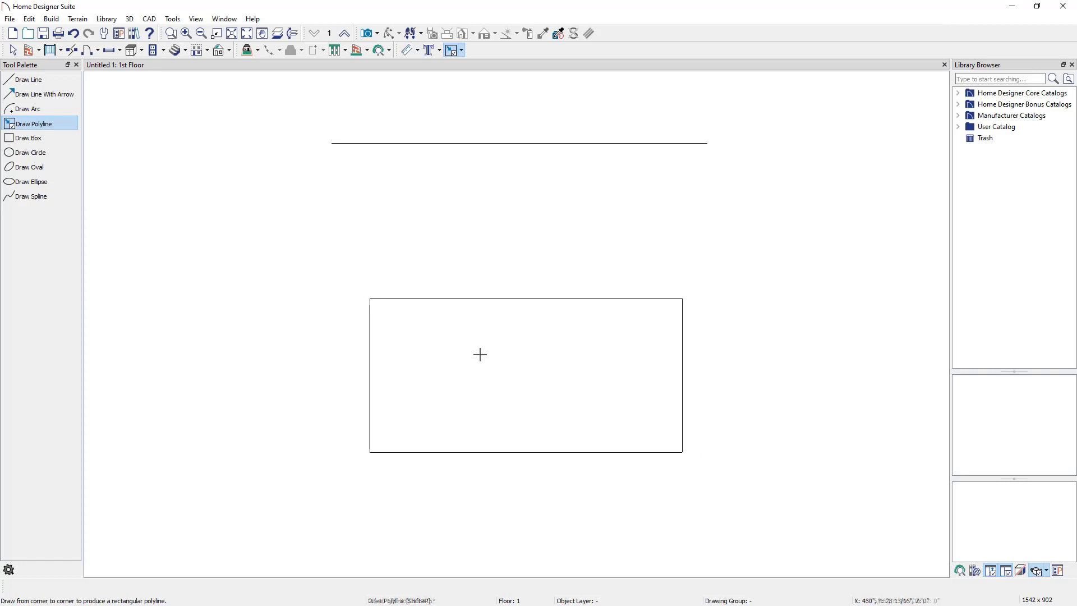
# - Move the rectangle down and to the right
pyautogui.click(14, 52)
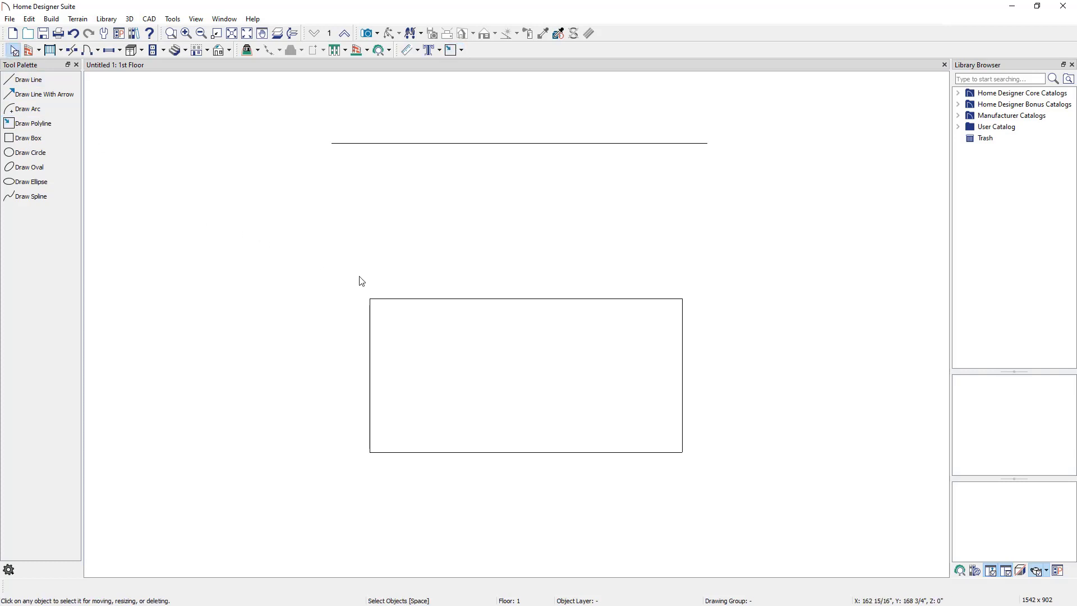
pyautogui.click(514, 300)
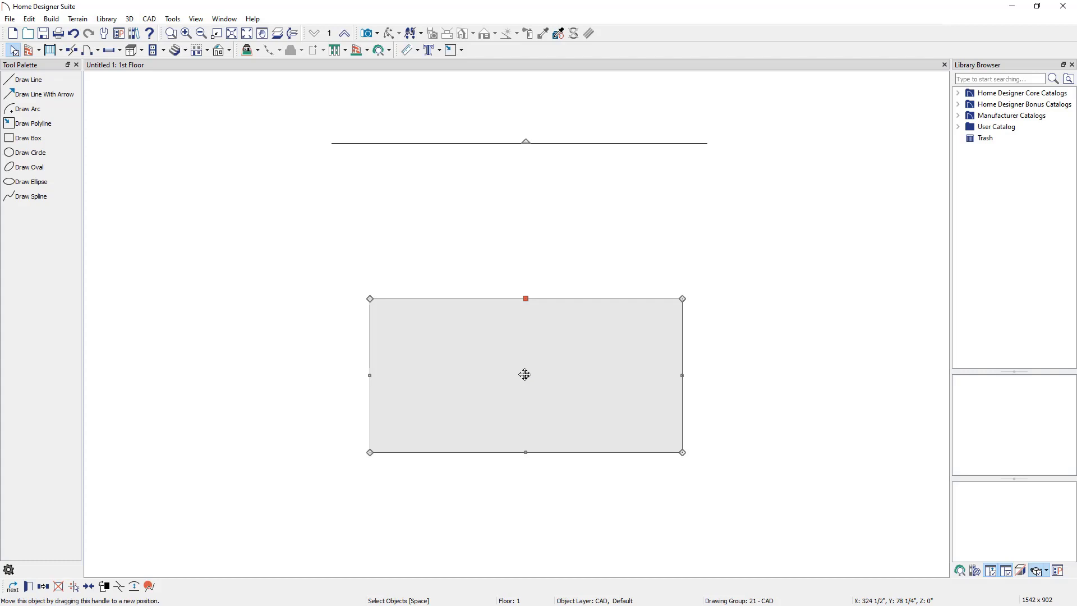
pyautogui.moveTo(524, 374); pyautogui.dragTo(616, 408)
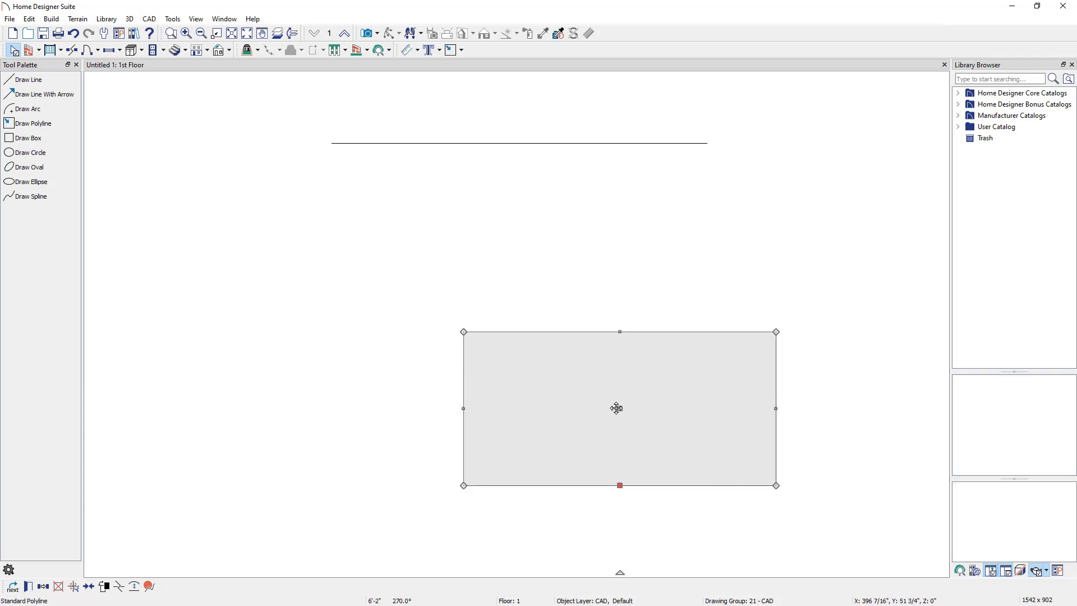
# - Shorten the horizontal line from its right end and stretch the rectangle much wider leftward
pyautogui.click(511, 144)
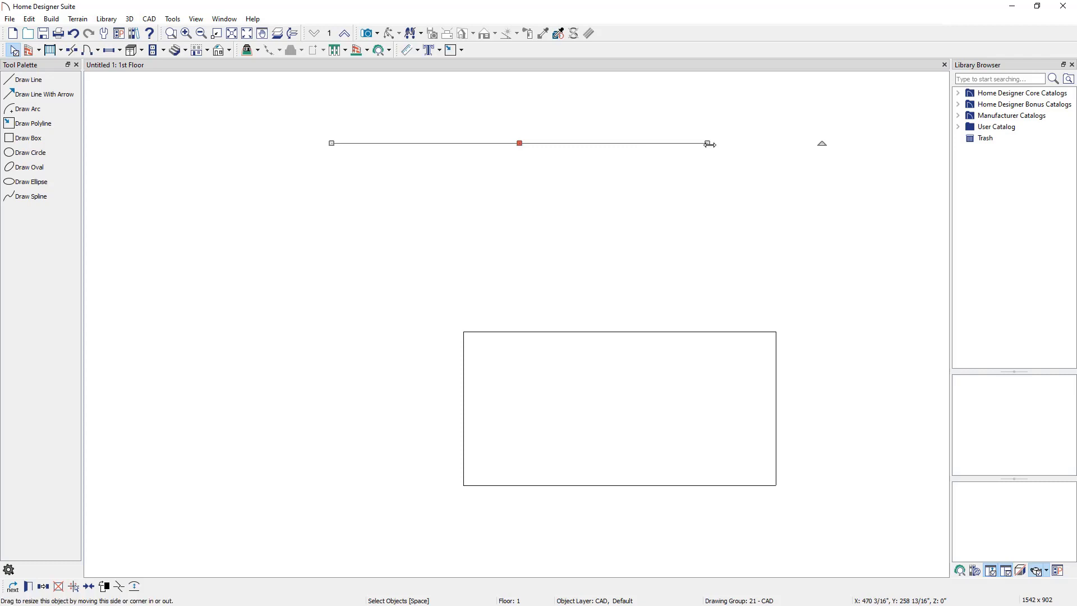
pyautogui.moveTo(707, 143); pyautogui.dragTo(630, 143)
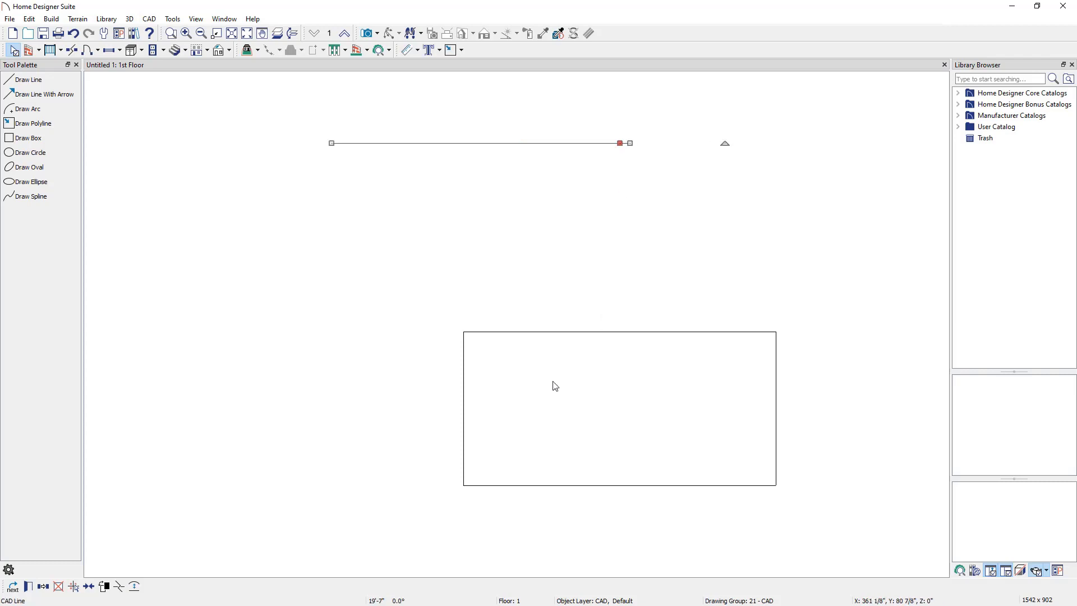
pyautogui.click(465, 409)
pyautogui.moveTo(447, 409); pyautogui.dragTo(232, 409)
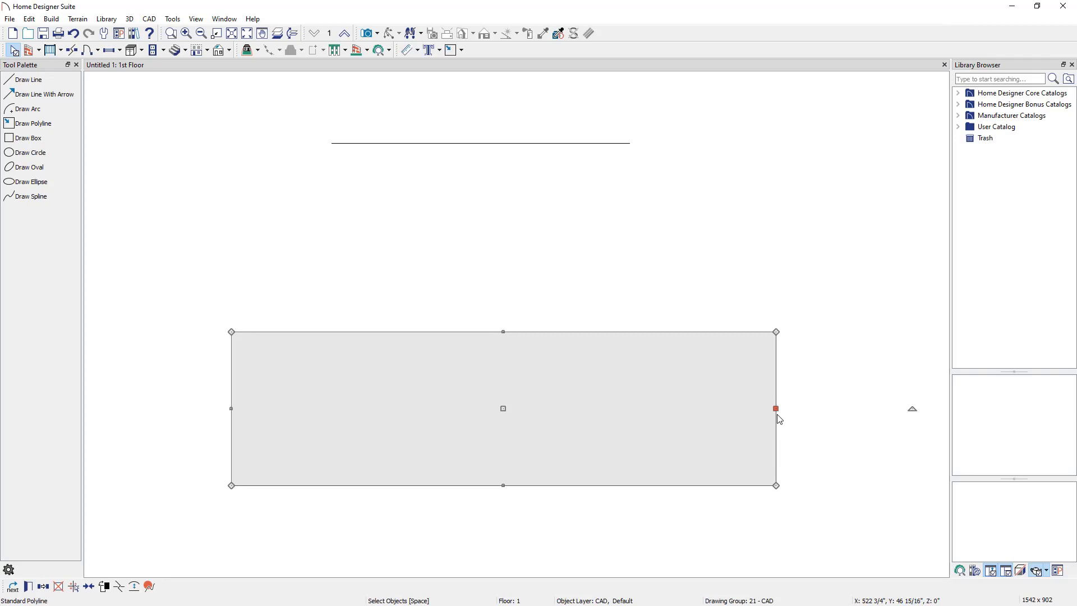
# - Tilt the polyline and pull its top-right corner inward into an irregular four-sided shape
pyautogui.moveTo(913, 409); pyautogui.dragTo(892, 321)
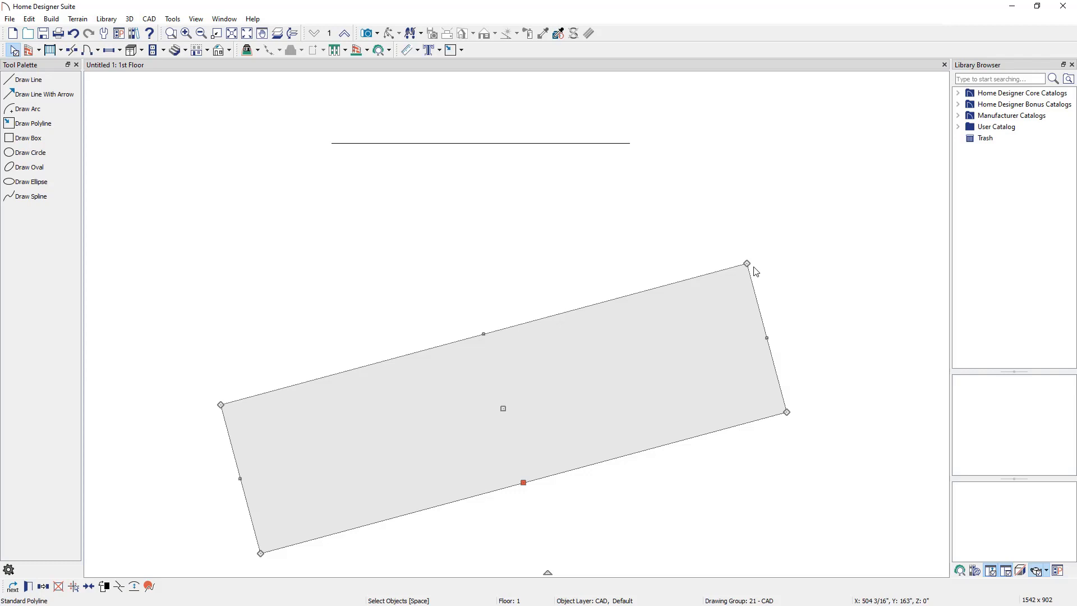
pyautogui.moveTo(748, 264); pyautogui.dragTo(587, 307)
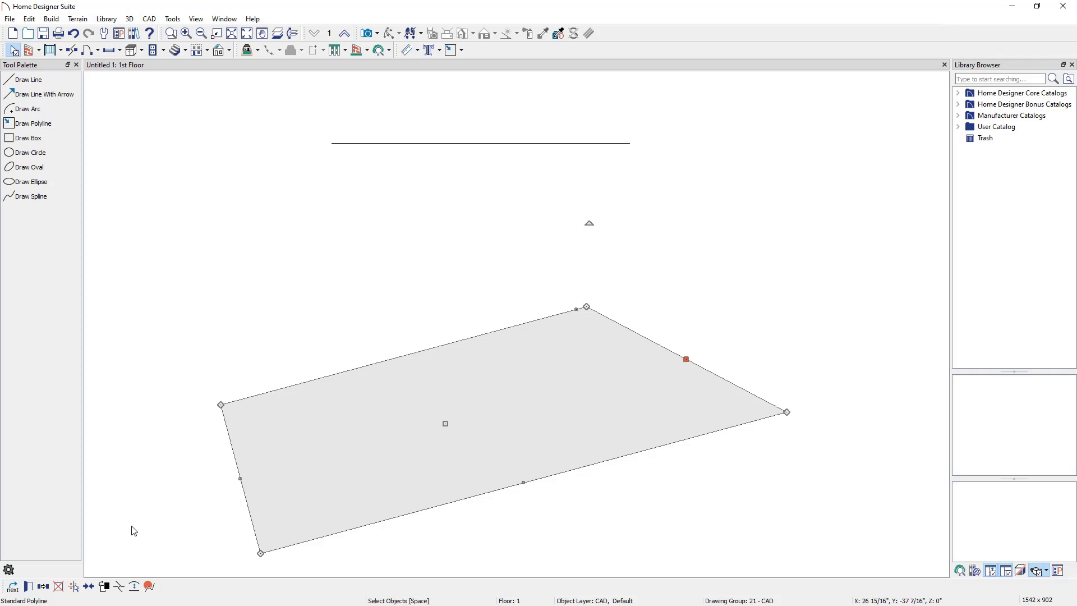
# - Give the polyline a dashed dark blue (0, 64, 128) outline
pyautogui.click(28, 587)
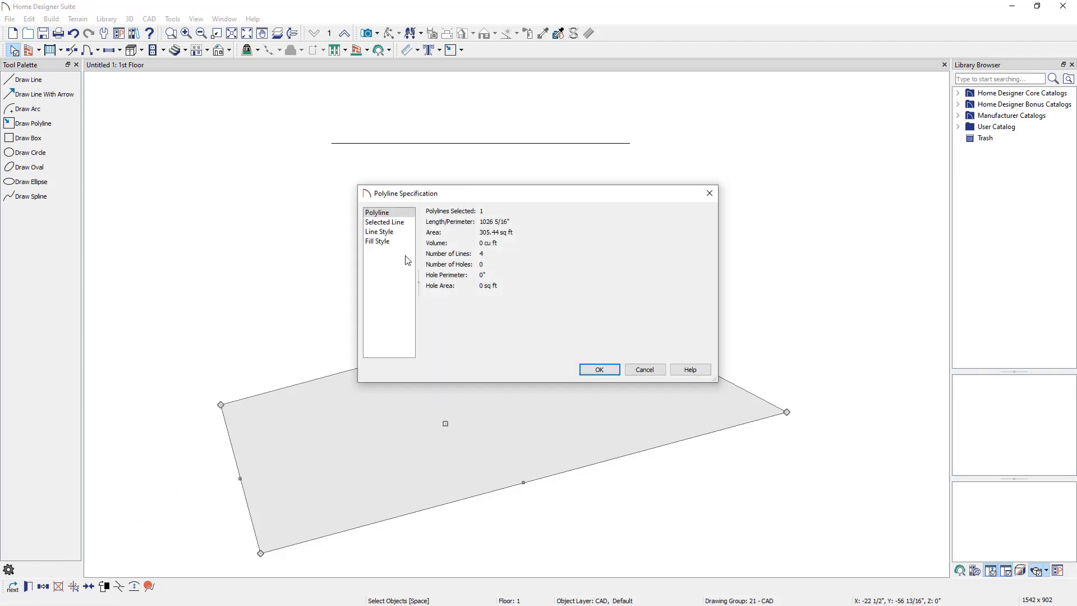
pyautogui.click(404, 233)
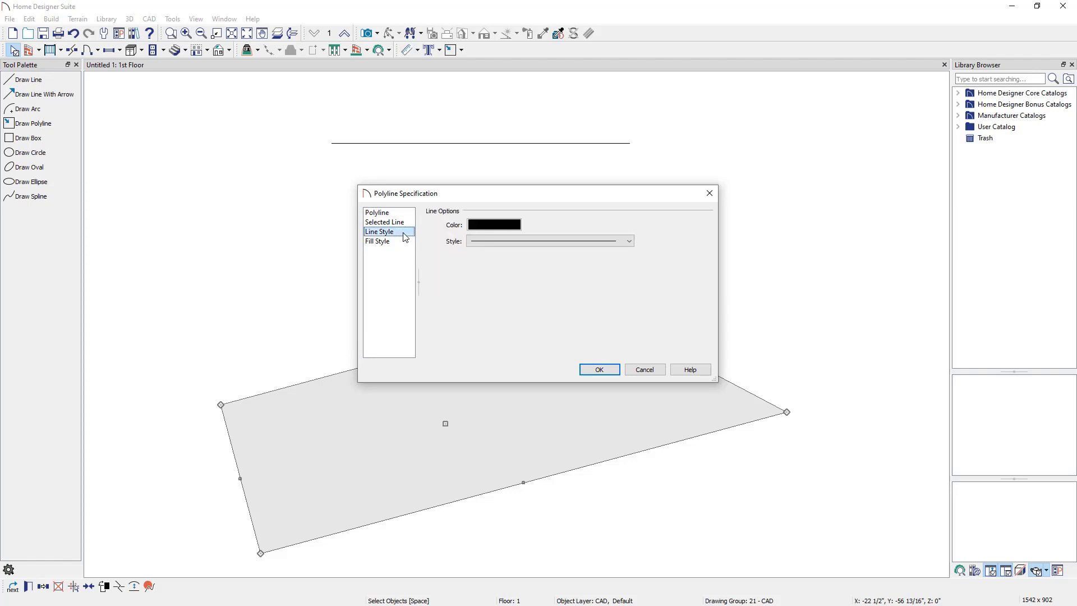
pyautogui.click(477, 226)
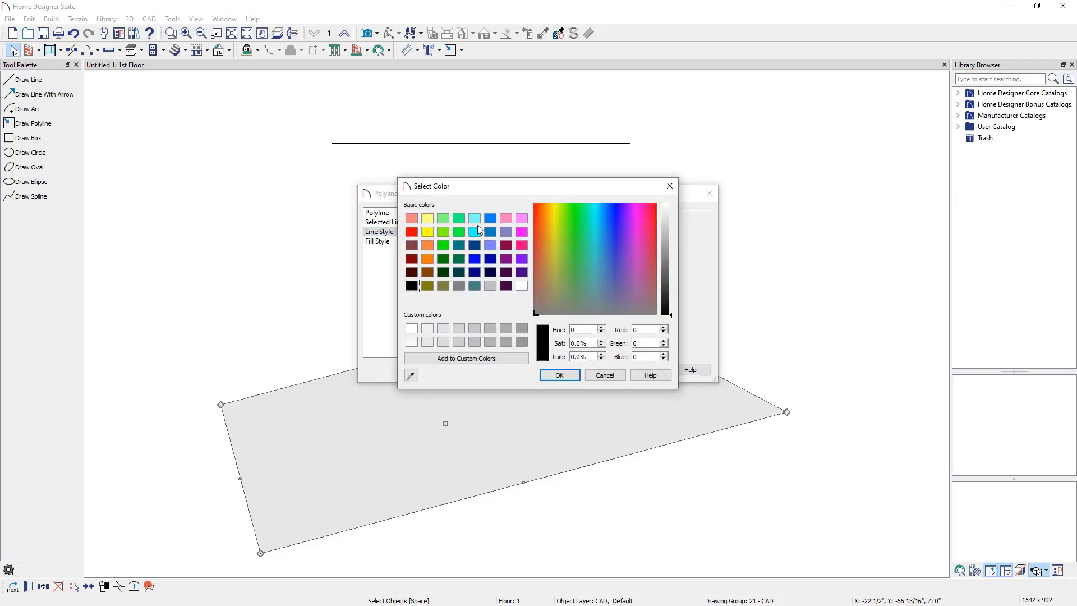
pyautogui.click(476, 246)
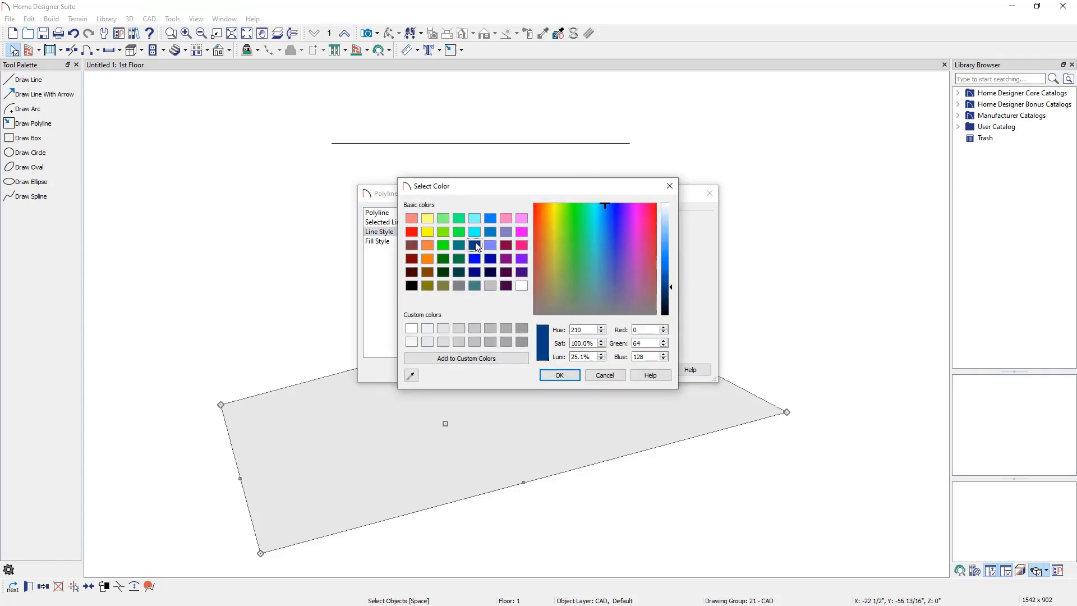
pyautogui.click(562, 376)
pyautogui.click(562, 241)
pyautogui.click(564, 263)
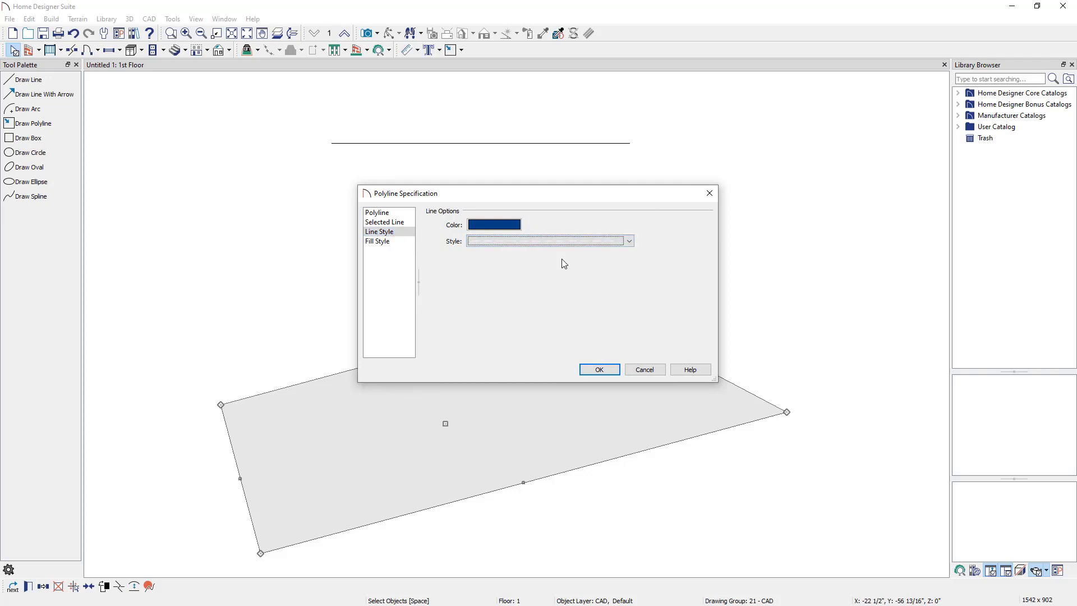
pyautogui.click(401, 243)
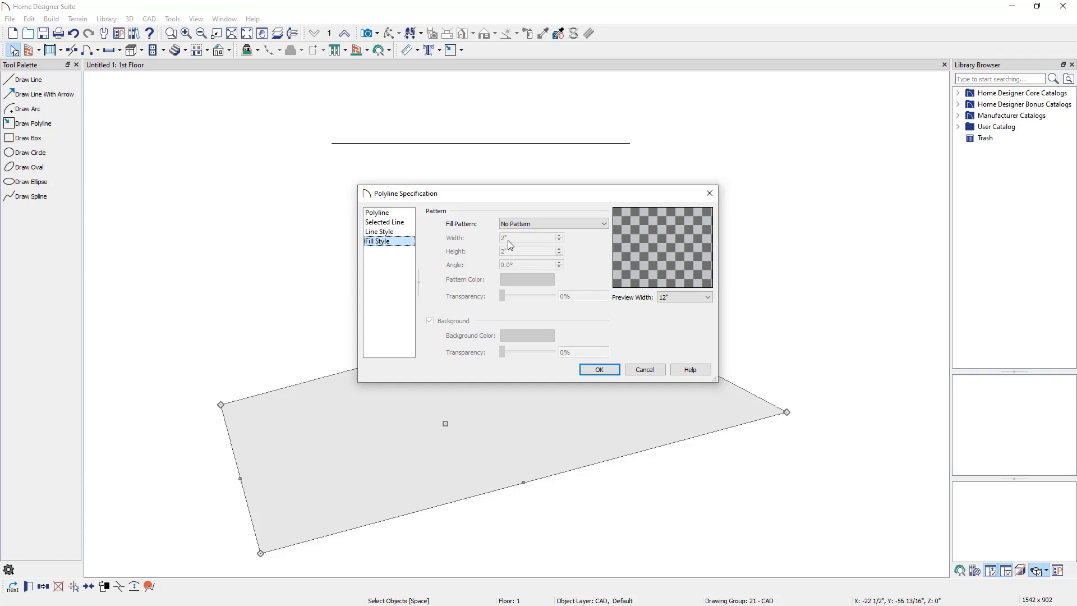
# - Fill the polyline with a dark blue Hatch pattern and apply the settings
pyautogui.click(555, 225)
pyautogui.click(549, 254)
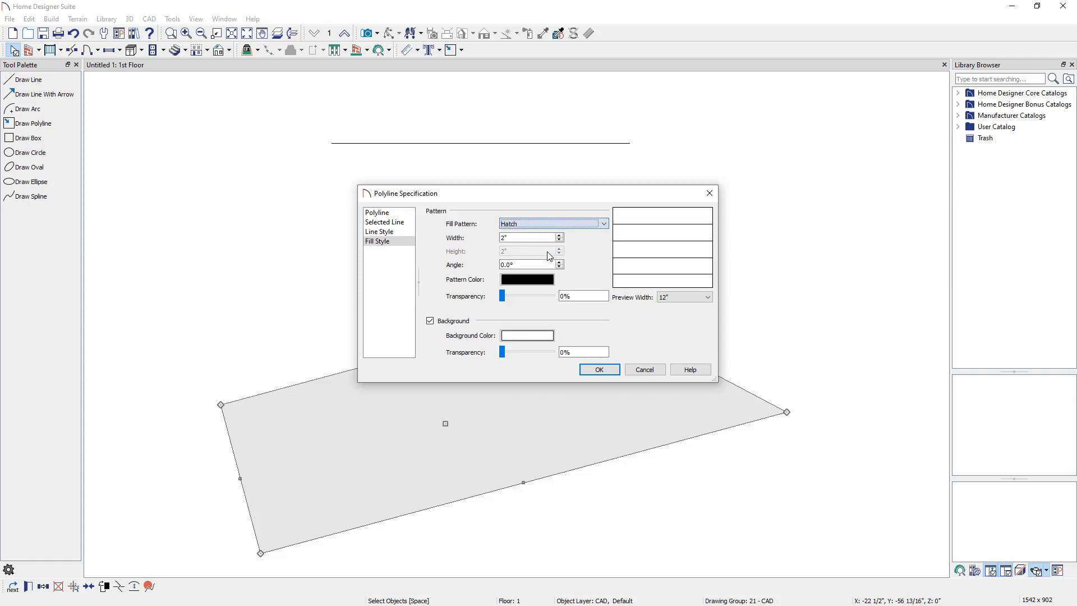
pyautogui.click(533, 279)
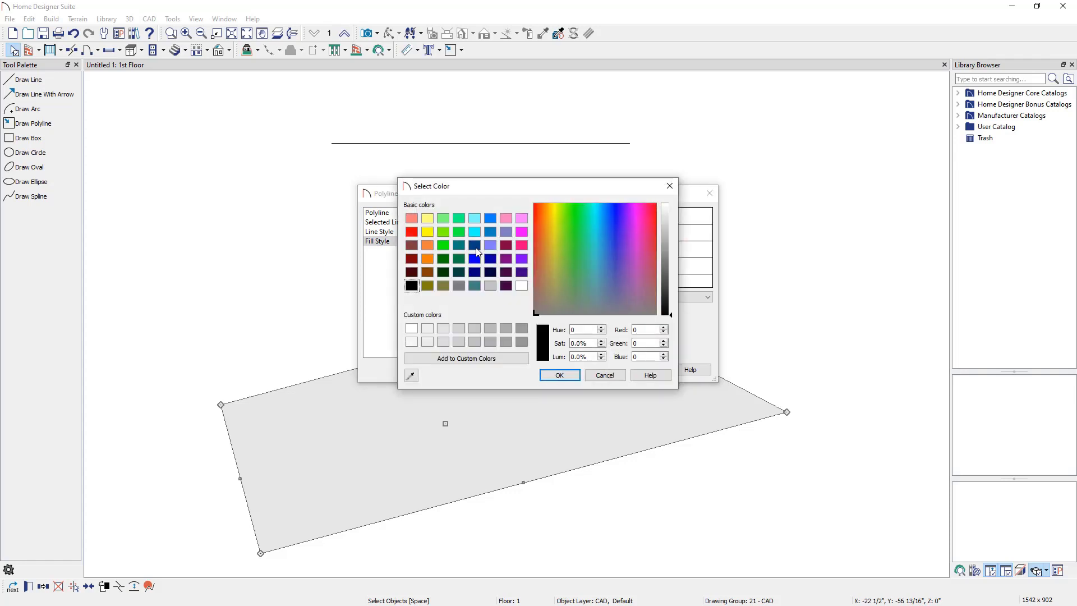
pyautogui.click(474, 245)
pyautogui.click(557, 374)
pyautogui.click(600, 370)
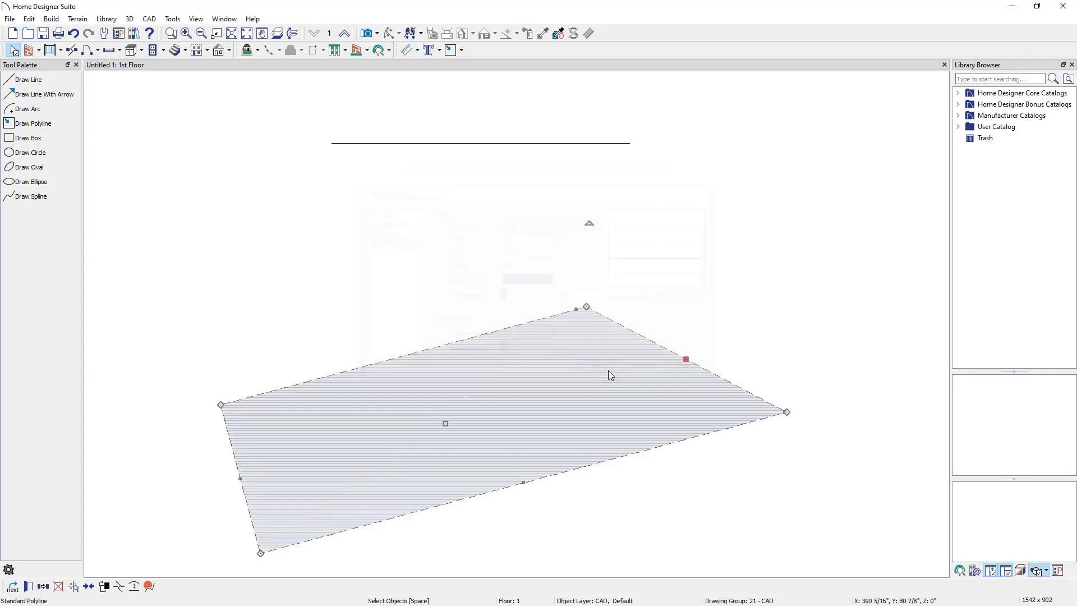
pyautogui.press('Escape')
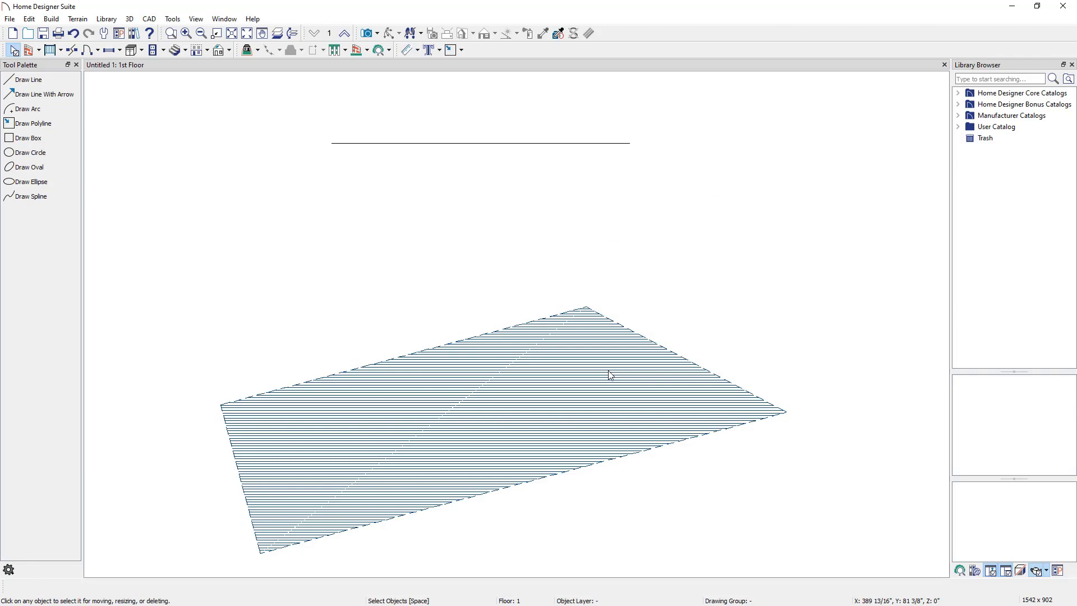
# - Add a new corner on the polyline's upper edge and pull it upward
pyautogui.click(391, 362)
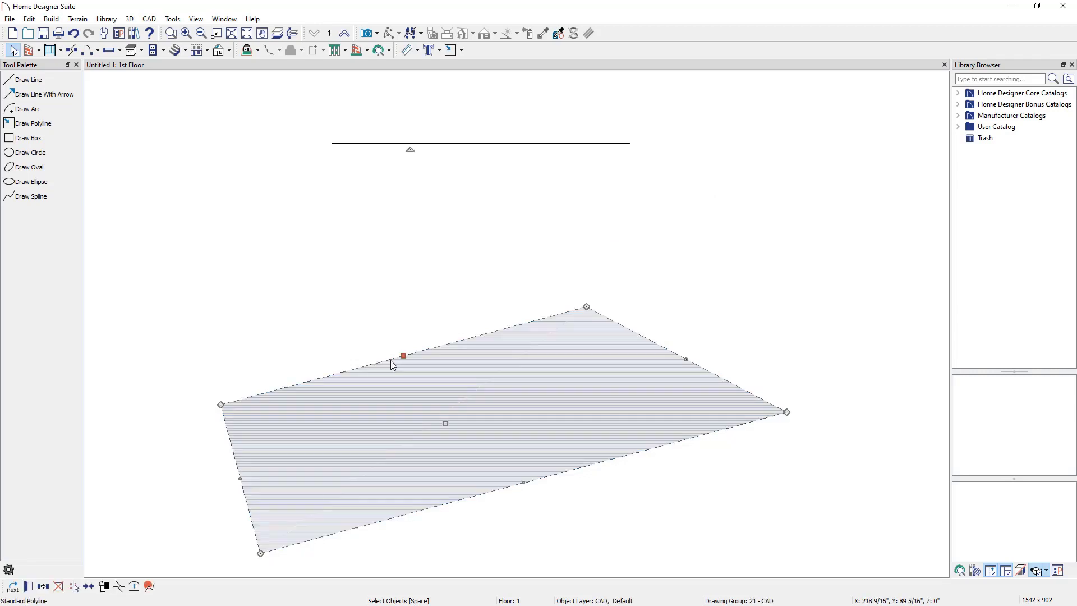
pyautogui.click(120, 587)
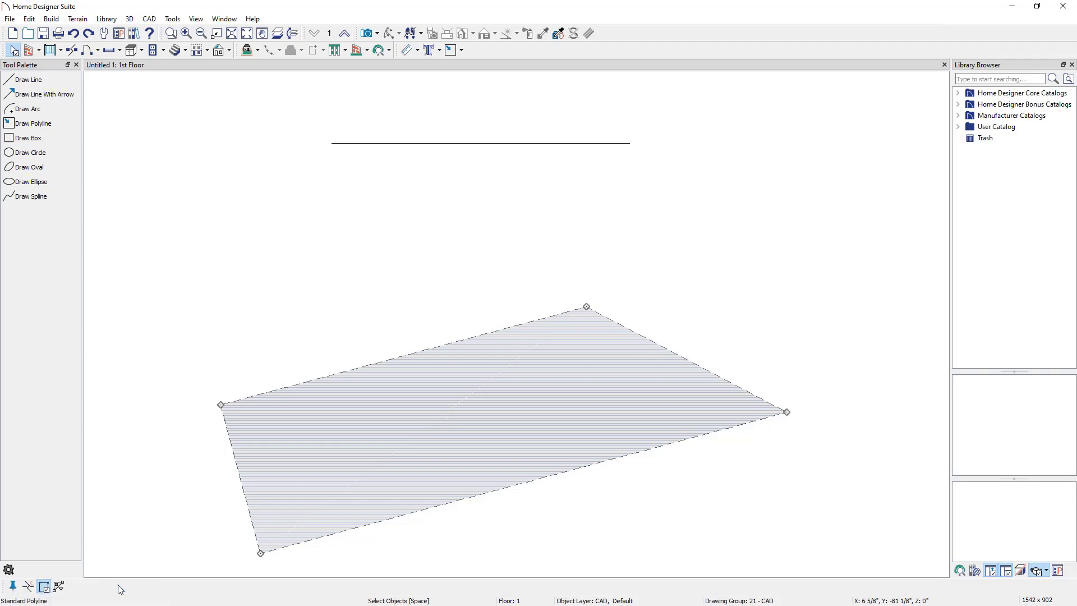
pyautogui.click(312, 382)
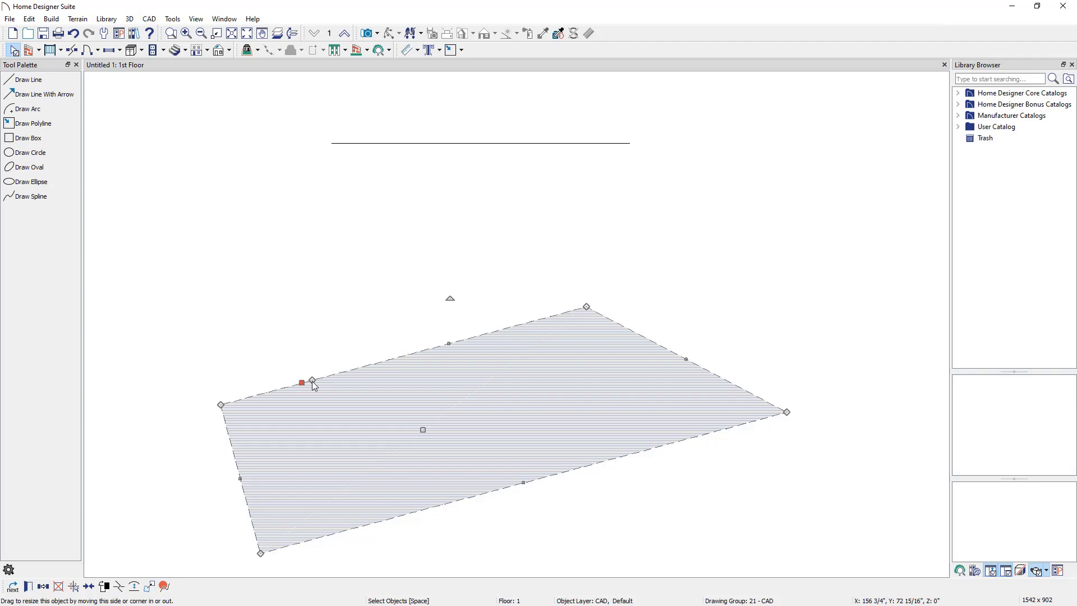
pyautogui.moveTo(312, 381); pyautogui.dragTo(382, 320)
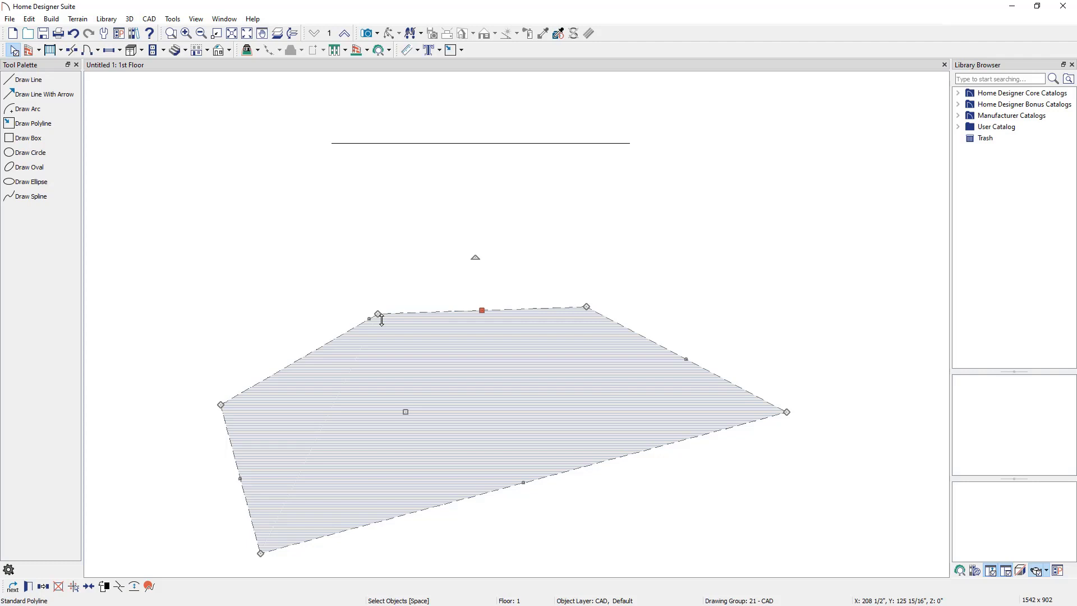
# - Curve the polyline's right-hand edge into a large outward-bulging arc
pyautogui.click(671, 356)
pyautogui.click(135, 587)
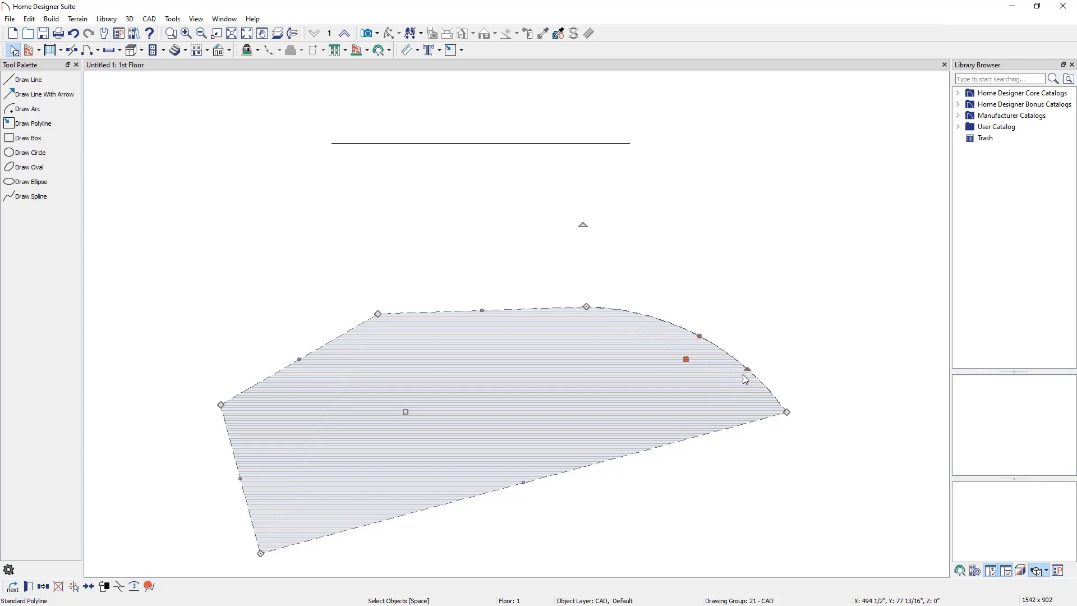
pyautogui.moveTo(748, 369); pyautogui.dragTo(786, 331)
pyautogui.click(808, 335)
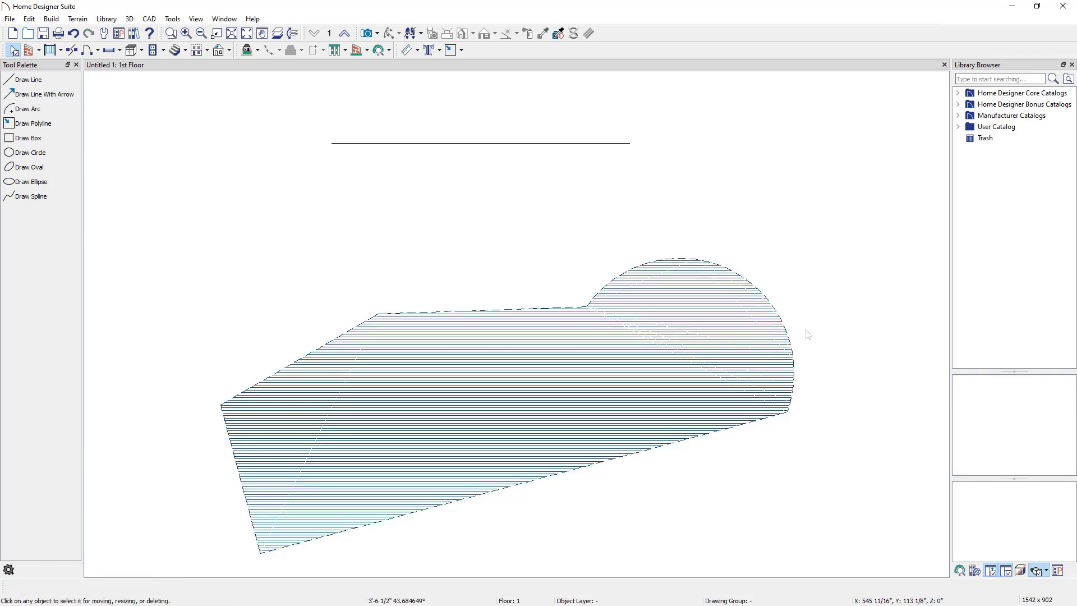